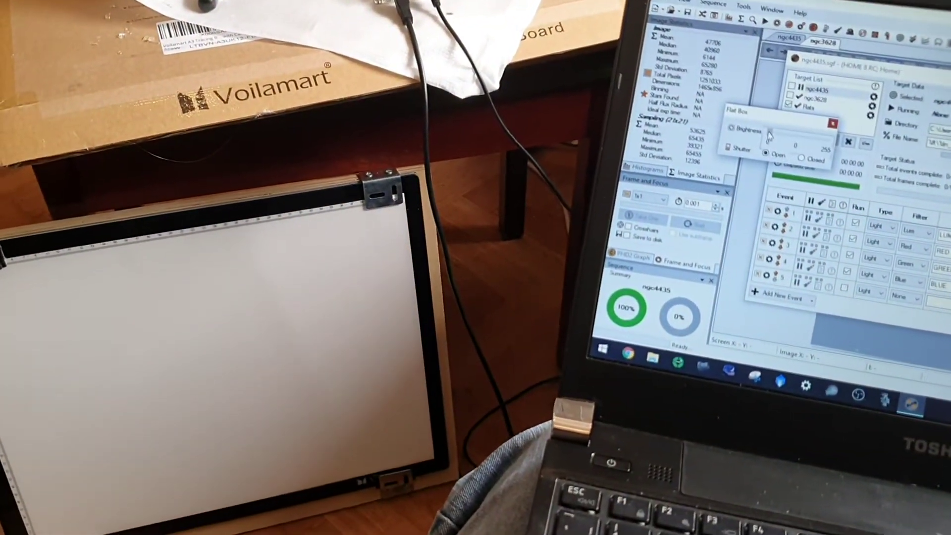
- Raise the Flat Box brightness from 0 to the maximum of 255 so the panel glows brightly
{"action": "left_click_drag", "start_coordinate": [768, 134], "coordinate": [822, 135]}
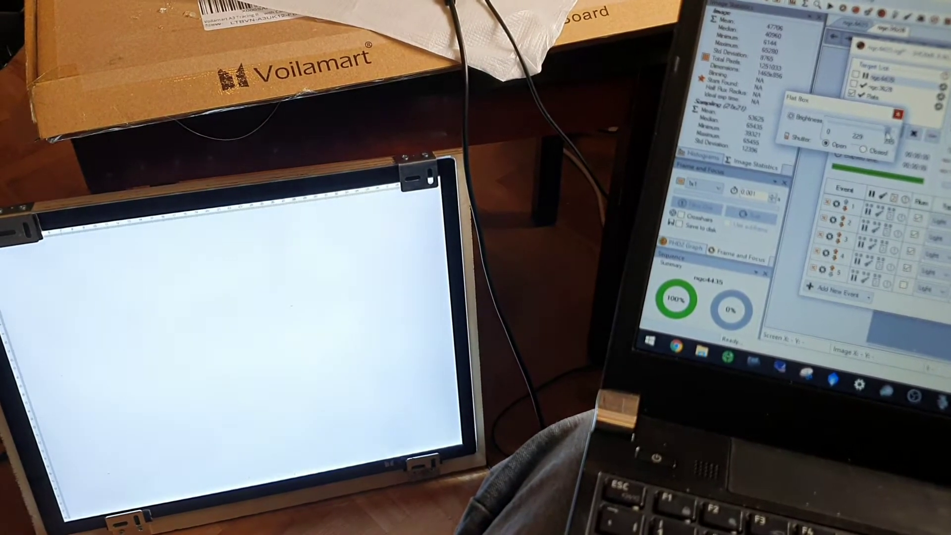
{"action": "left_click_drag", "start_coordinate": [896, 132], "coordinate": [902, 131]}
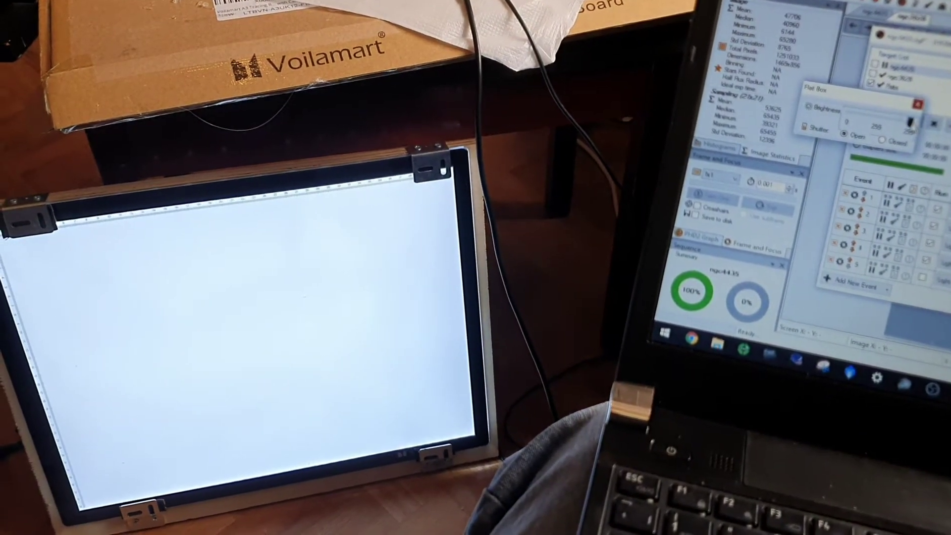